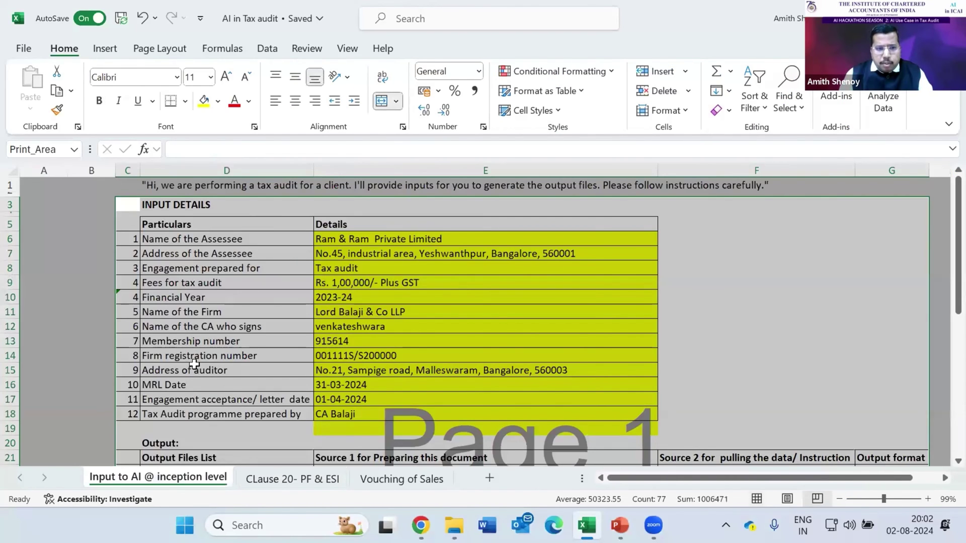
Check the firm name and assessee address entries, glancing at ChatGPT and back
click(372, 312)
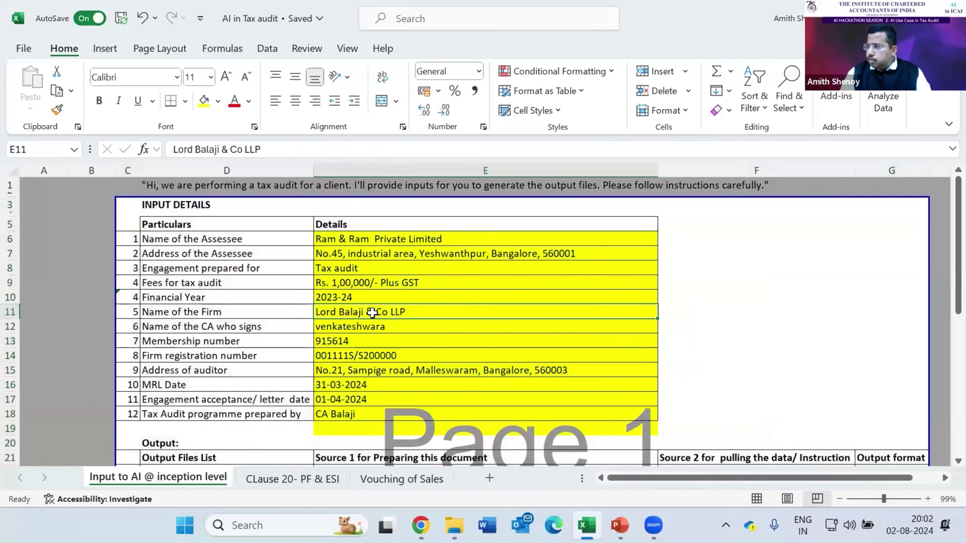
click(263, 255)
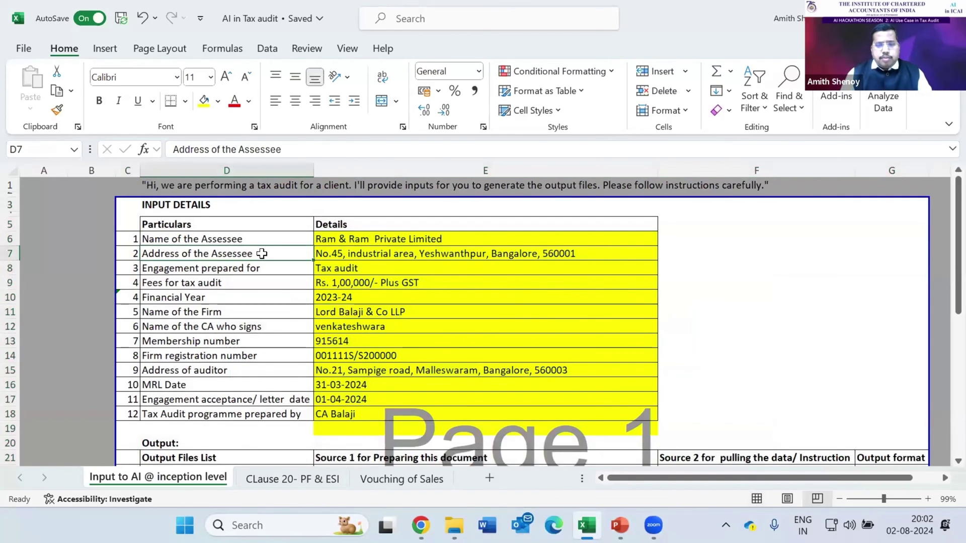
key(alt+Tab)
key(alt+Tab)
key(alt+Tab)
key(alt+Tab)
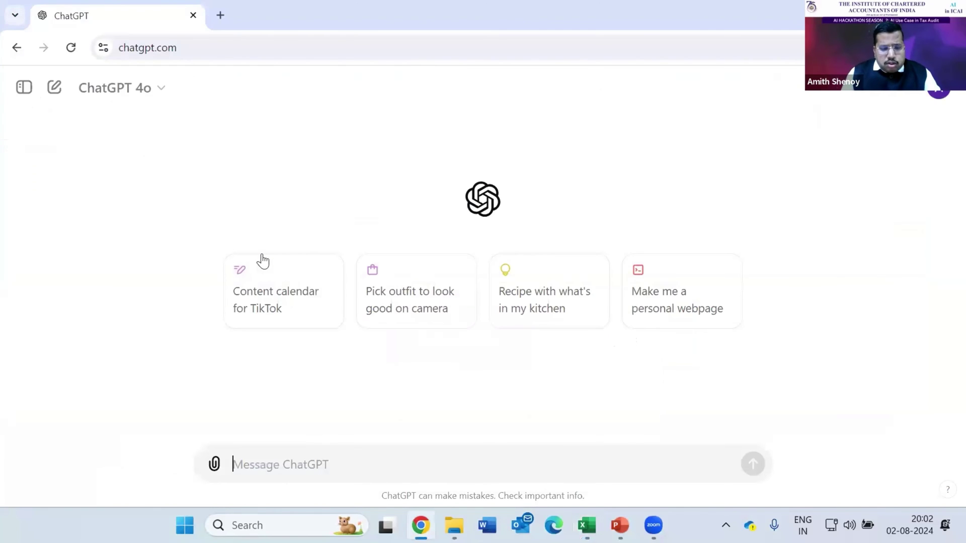
key(alt+Tab)
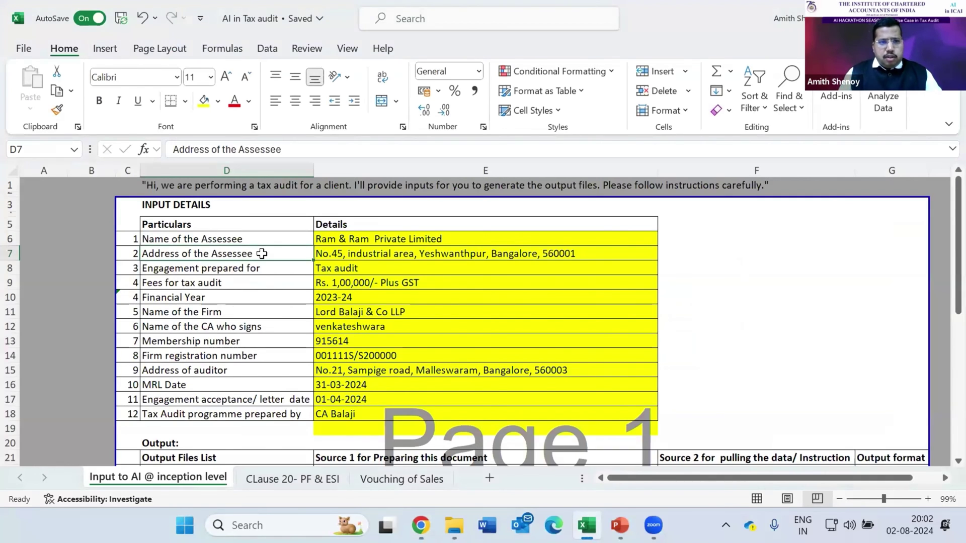
key(Up)
key(Up)
key(Up)
key(Up)
key(Down)
key(Down)
key(Down)
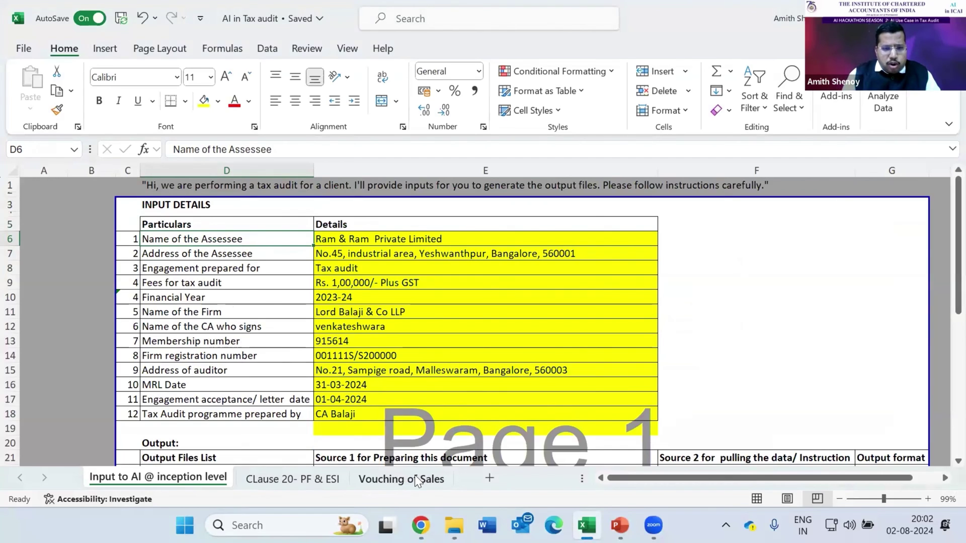
Select the detail values E6:E18, from the assessee name down the list
click(329, 338)
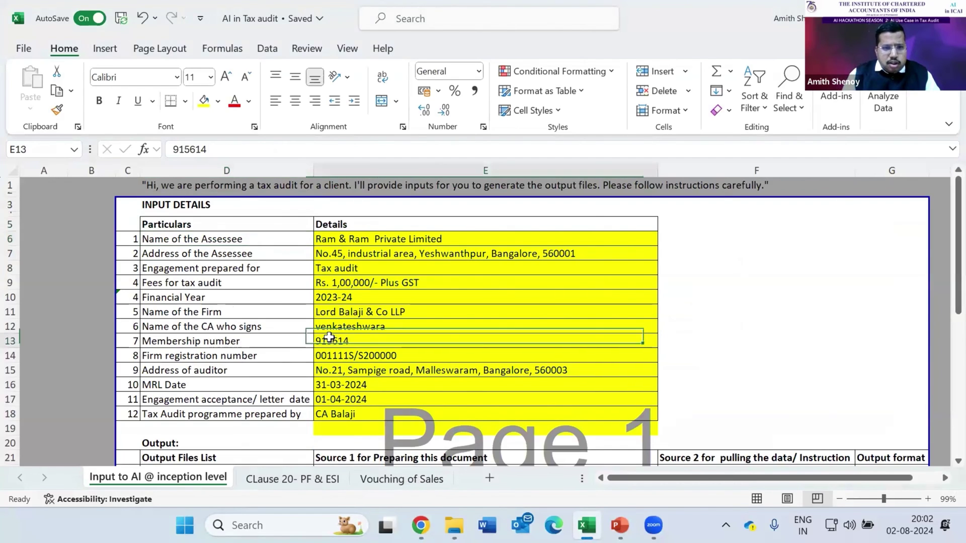
key(Left)
key(Up)
key(Up)
key(Up)
key(Up)
key(Up)
key(Up)
key(Up)
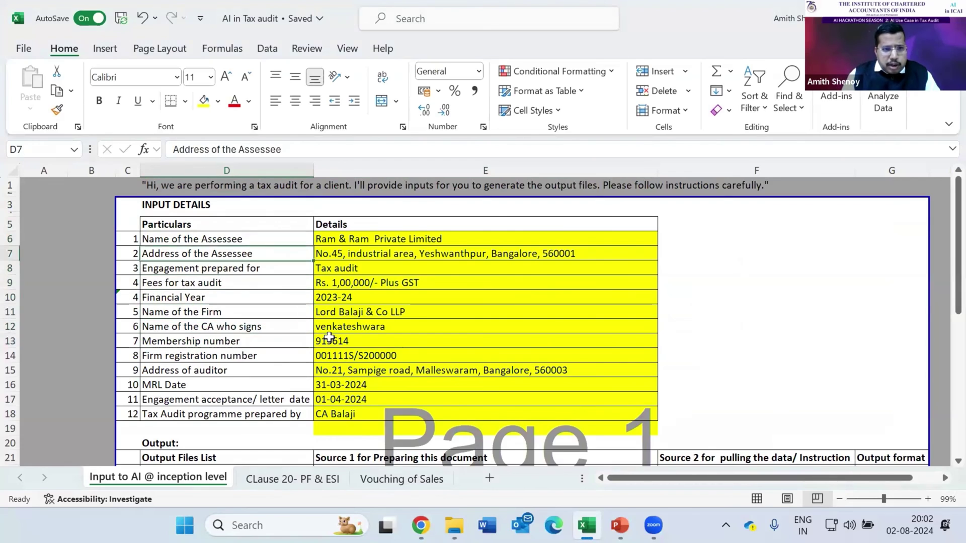
key(Right)
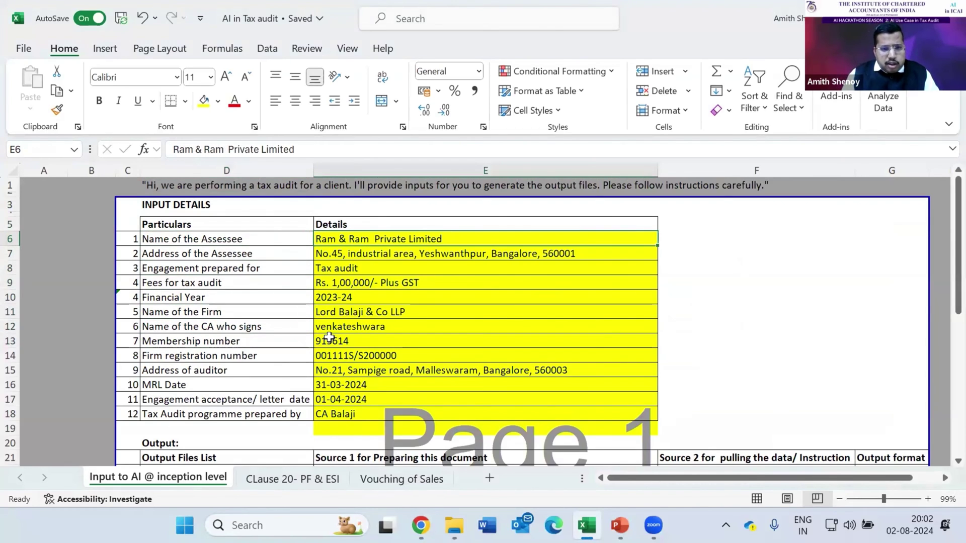
key(ctrl+shift+Down)
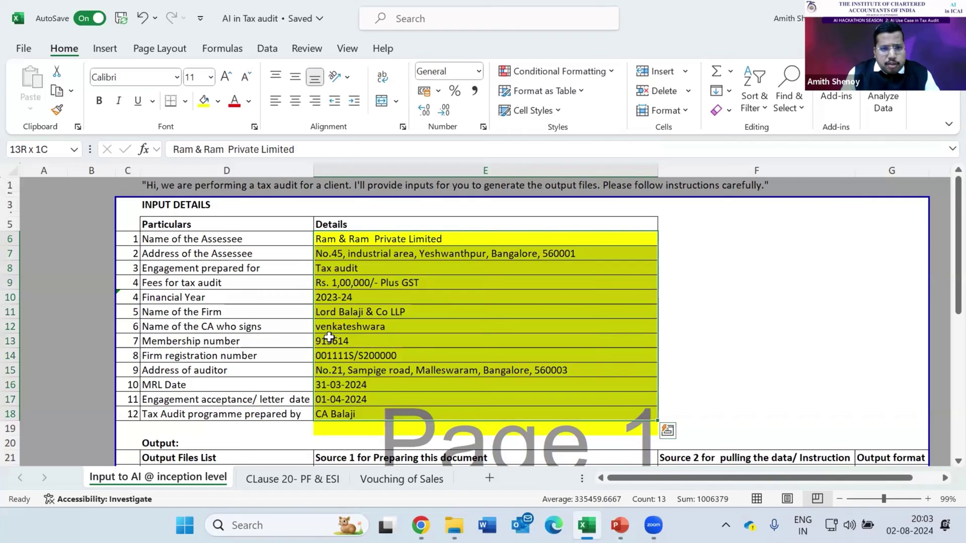
key(Left)
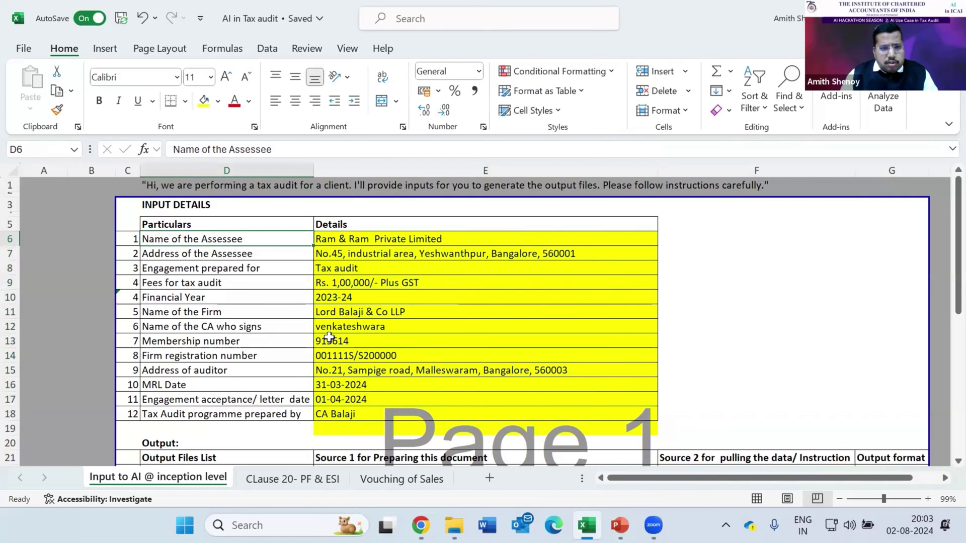
key(Right)
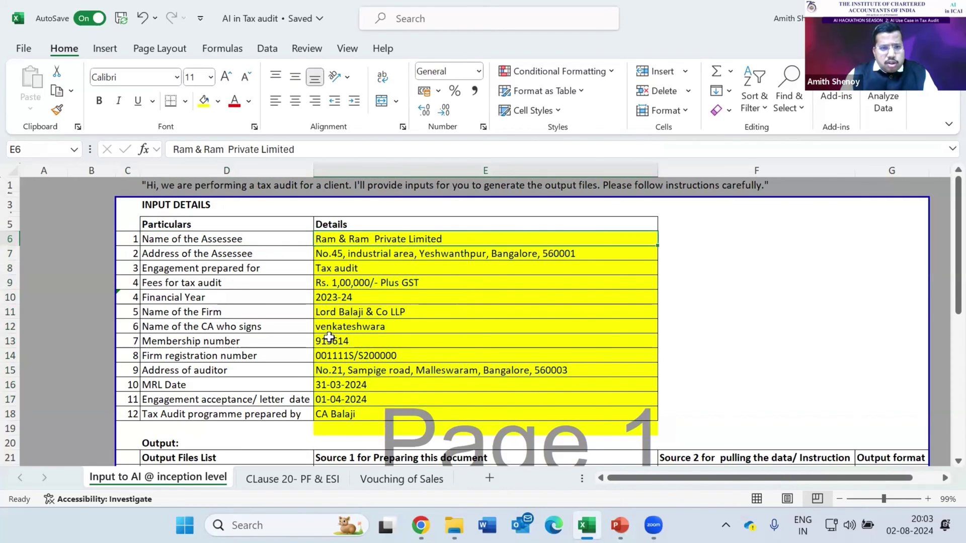
key(ctrl+shift+Down)
Select the particulars in column D and step down through them to row 18
key(Left)
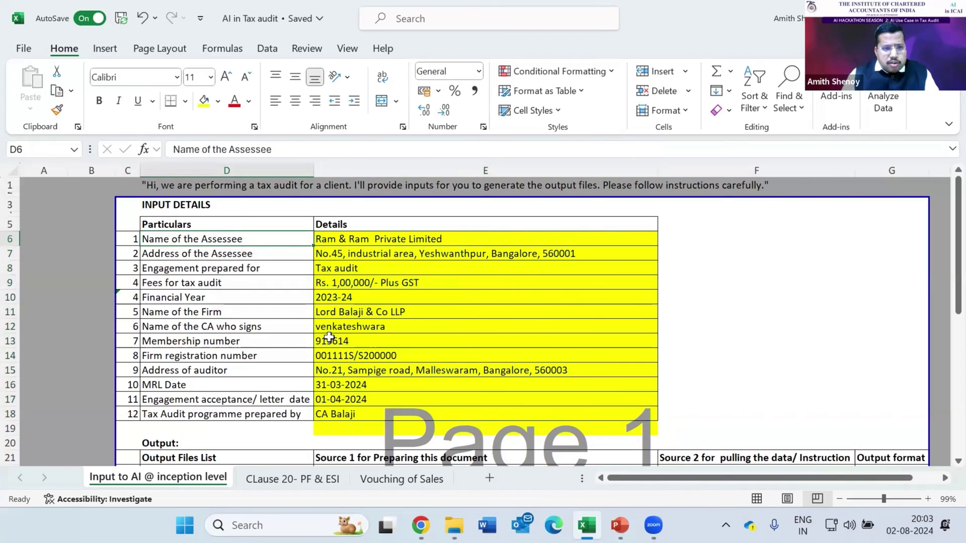
key(shift+Down)
key(shift+Down)
key(shift+Down)
key(shift+Down)
key(shift+Down)
key(shift+Down)
key(shift+Down)
key(shift+Down)
key(shift+Down)
key(shift+Down)
key(shift+Down)
key(shift+Down)
key(Right)
key(Left)
key(Down)
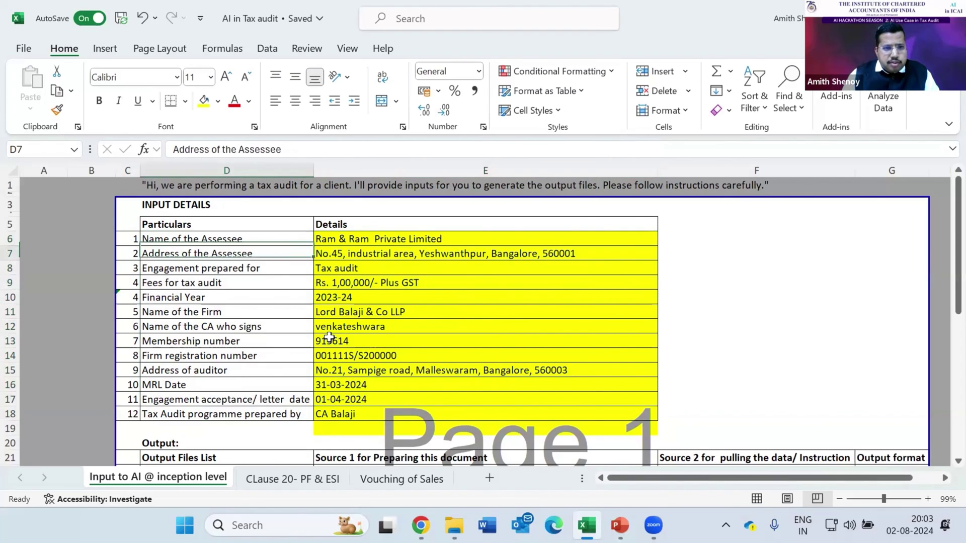
key(Down)
key(Down)
key(Down)
key(Down)
key(Down)
key(Down)
key(Down)
key(Down)
key(Down)
key(Down)
key(Down)
key(Down)
key(Down)
key(Down)
key(Down)
key(Down)
key(Down)
key(Down)
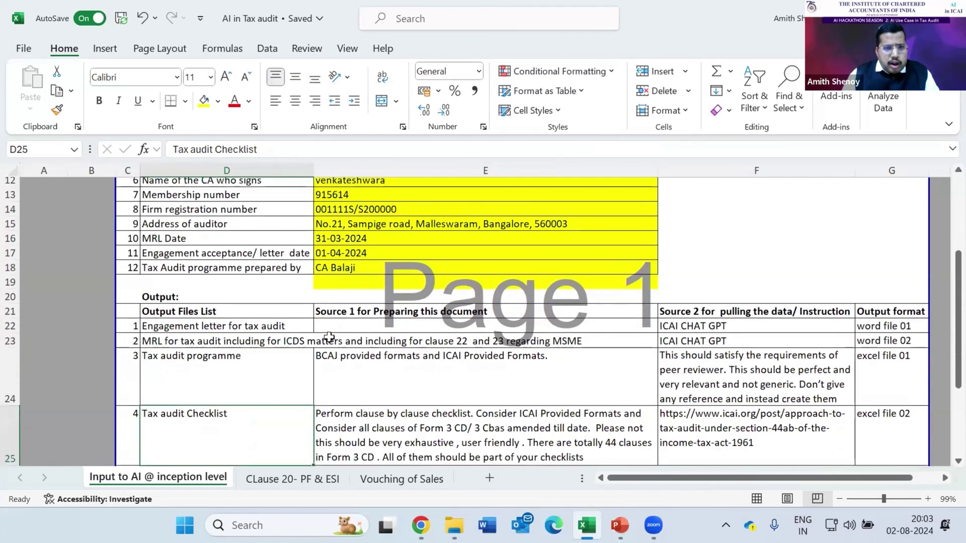
Review the Output Files List rows, their Source 1 entries and the first output format
key(Down)
key(Down)
key(Up)
key(Up)
key(Up)
key(Up)
key(Up)
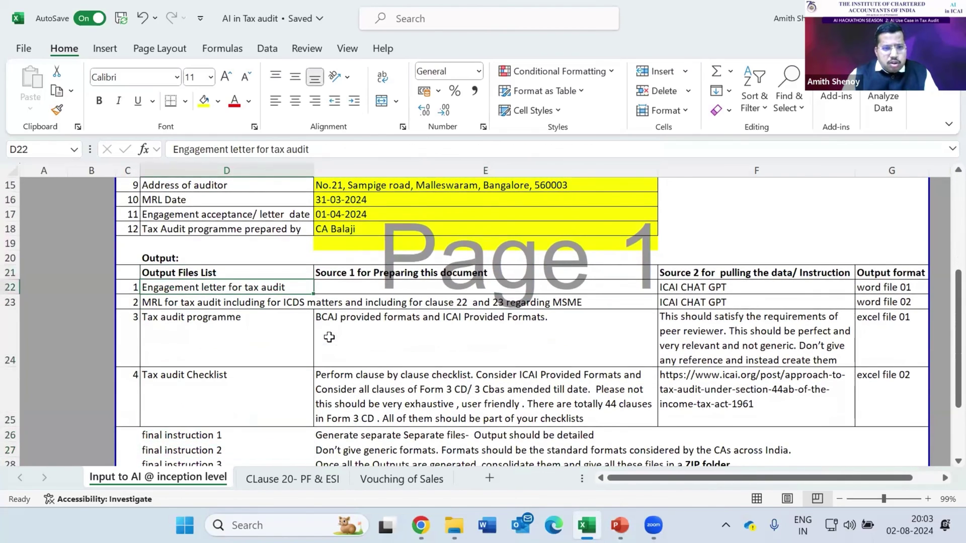
scroll(329, 337, down, 1)
key(Up)
key(Right)
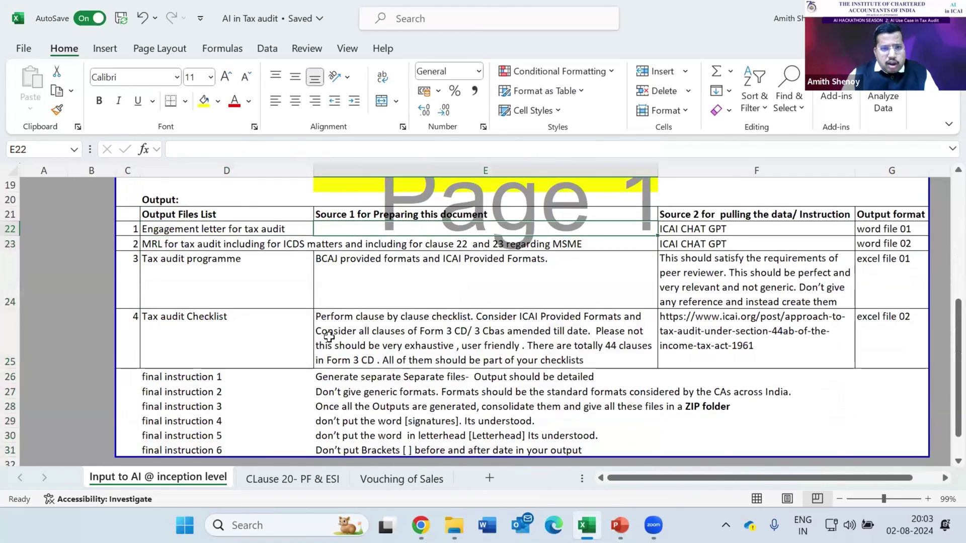
key(shift+Down)
key(shift+Down)
key(shift+Down)
key(shift+Down)
key(shift+Down)
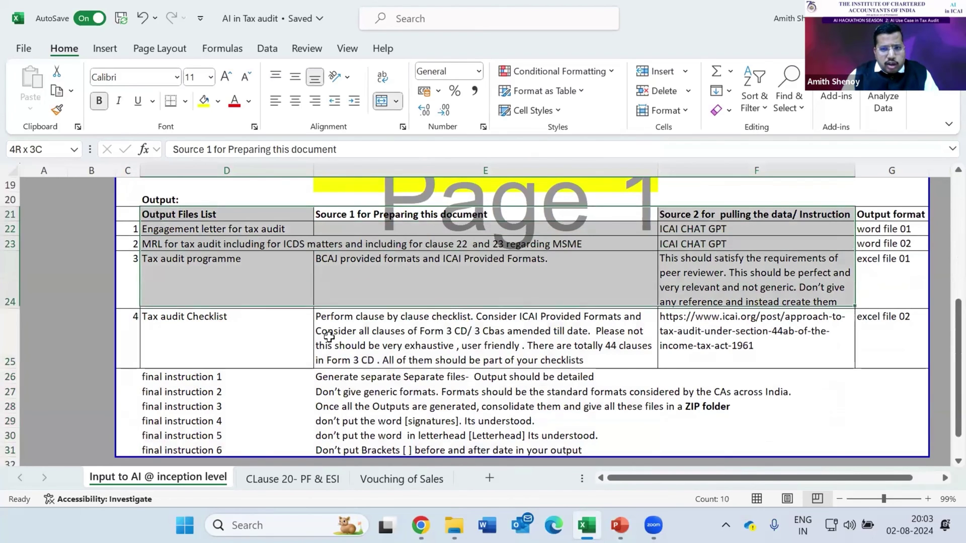
key(Down)
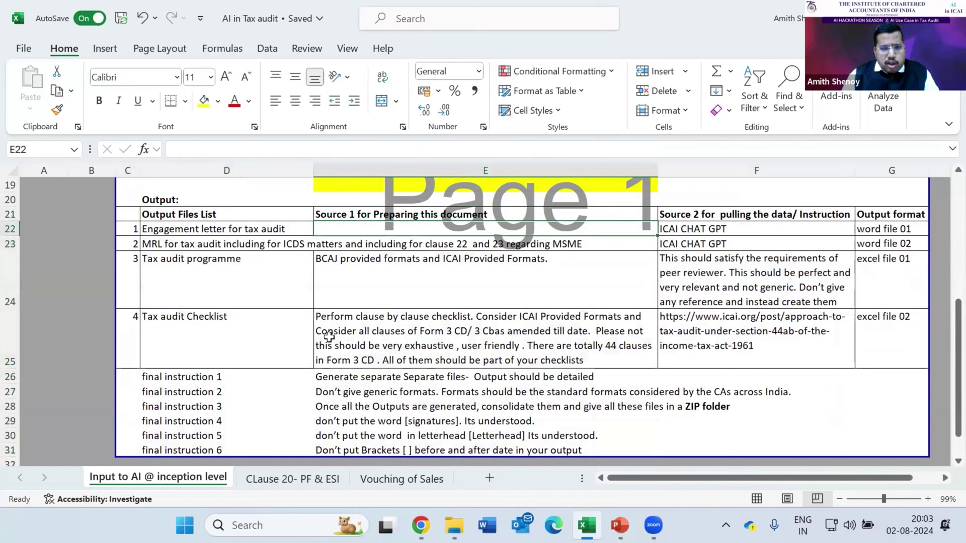
key(Right)
key(Right)
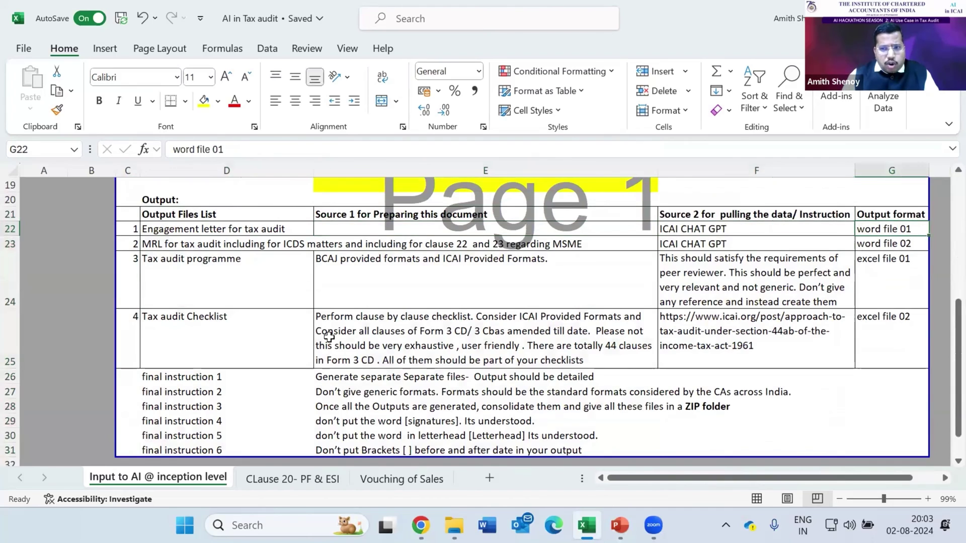
key(Up)
key(Down)
key(Up)
key(Down)
Select the Word and Excel output formats, then the final instruction labels and texts
key(shift+Down)
key(shift+Down)
key(Up)
key(Down)
key(shift+Down)
key(shift+Left)
key(shift+Left)
key(shift+Left)
key(shift+Left)
key(shift+Right)
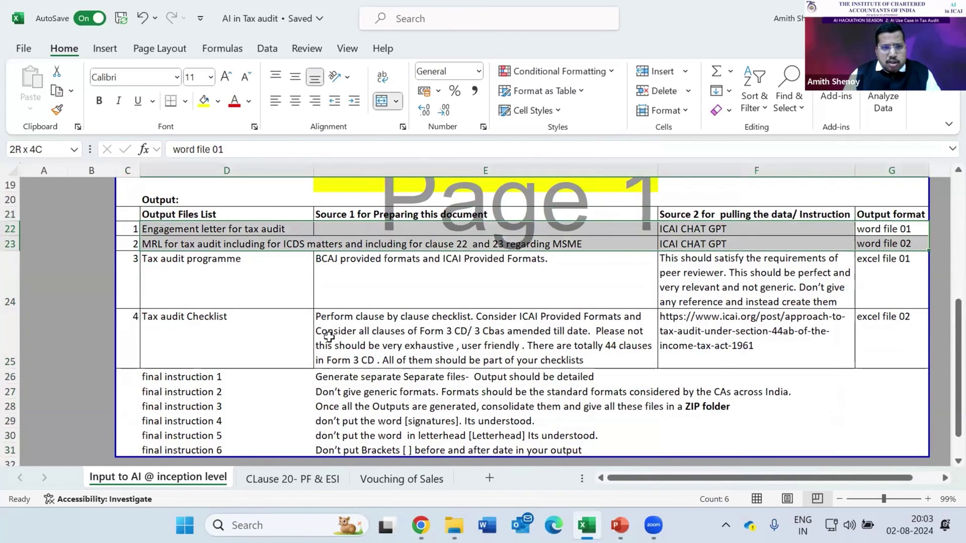
key(Left)
key(Right)
key(Down)
key(Down)
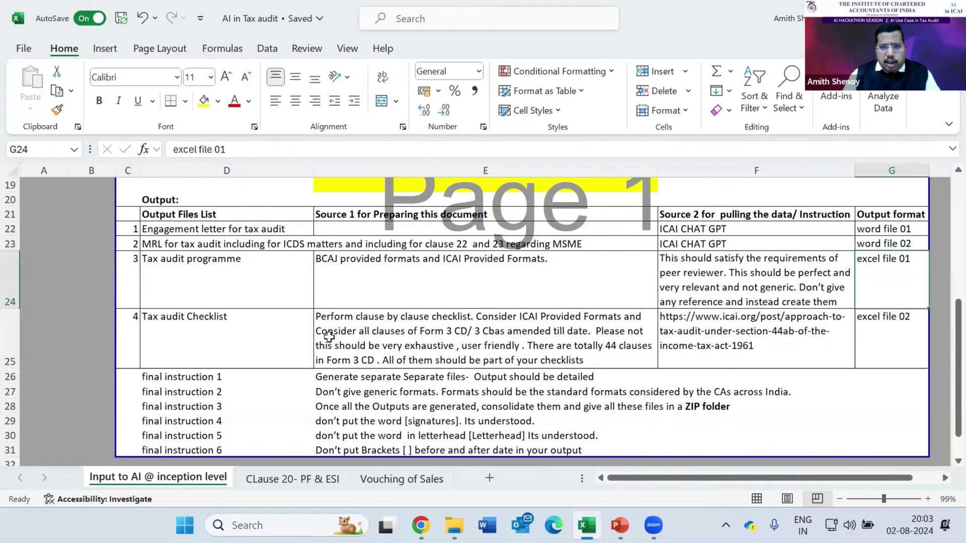
key(shift+Down)
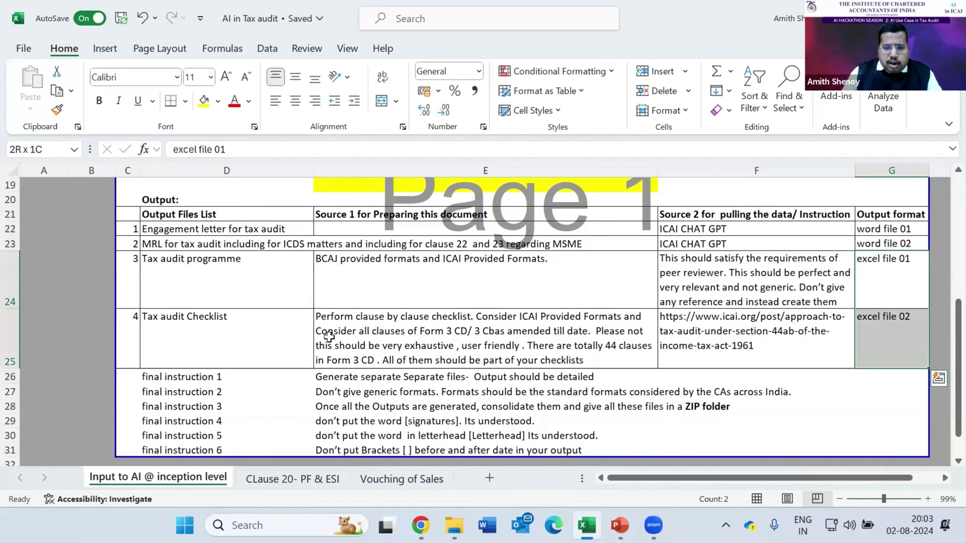
key(Left)
key(Left)
key(Left)
key(Down)
key(Down)
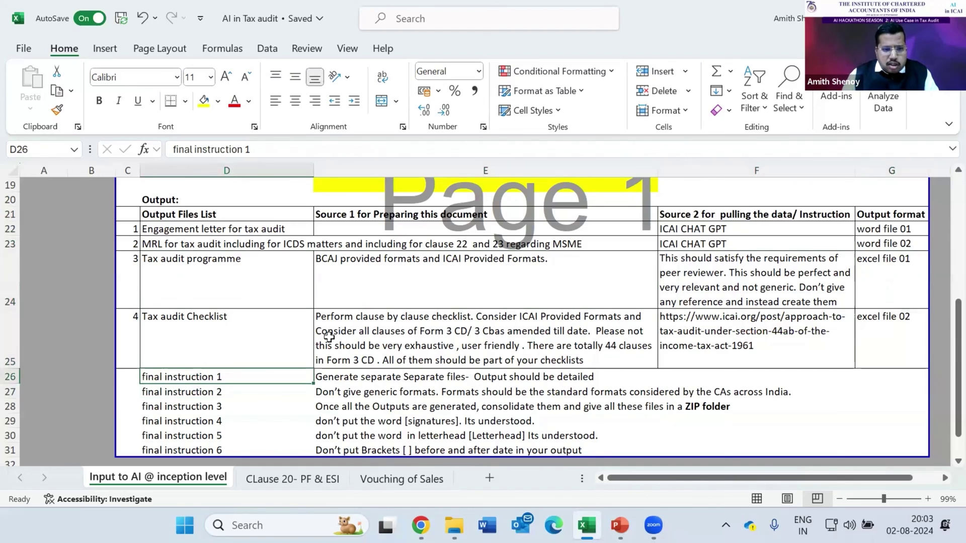
key(shift+Down)
key(shift+Down)
key(shift+Down)
key(shift+Down)
key(shift+Down)
key(shift+Right)
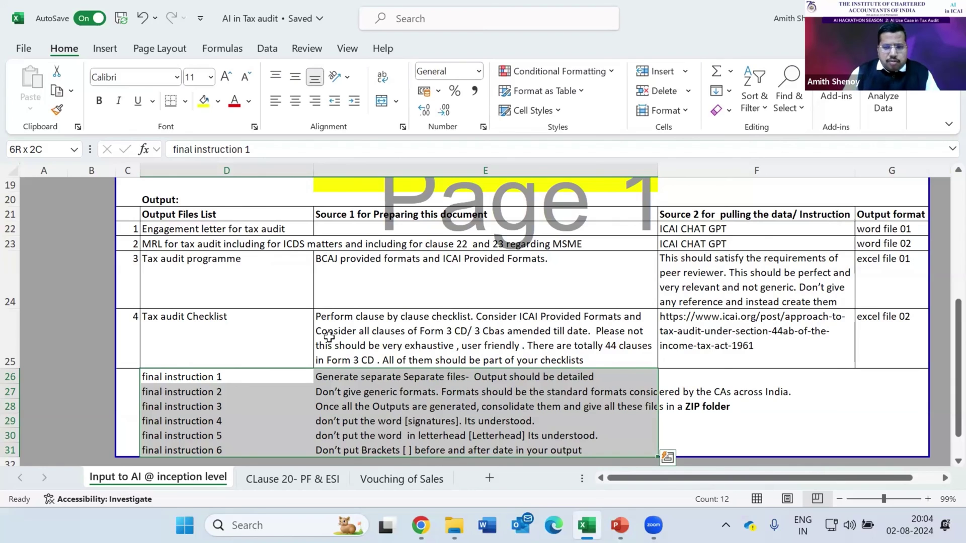
Jump back to the top and select the opening prompt text in cell D1
key(ctrl+Up)
key(ctrl+Up)
key(ctrl+Up)
scroll(329, 338, up, 1)
key(Down)
key(Up)
key(Up)
key(Up)
key(F2)
key(ctrl+shift+Left)
key(ctrl+shift+Left)
key(ctrl+shift+Left)
key(ctrl+shift+Left)
key(ctrl+shift+Left)
key(ctrl+shift+Left)
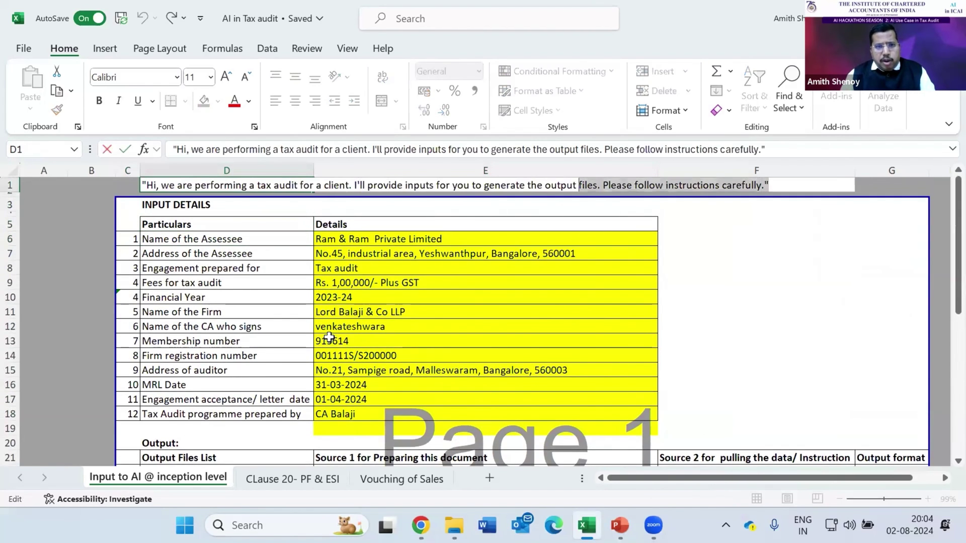
key(ctrl+shift+Left)
key(ctrl+shift+Left)
key(ctrl+shift+Left)
key(ctrl+shift+Left)
key(ctrl+shift+Left)
key(ctrl+shift+Left)
key(ctrl+shift+Left)
key(ctrl+shift+Left)
key(ctrl+shift+Left)
key(ctrl+shift+Left)
key(ctrl+shift+Left)
key(ctrl+shift+Left)
key(ctrl+shift+Left)
key(ctrl+shift+Left)
key(ctrl+shift+Left)
key(ctrl+shift+Left)
key(ctrl+shift+Left)
key(ctrl+shift+Left)
key(ctrl+shift+Left)
key(ctrl+shift+Left)
key(ctrl+c)
key(Return)
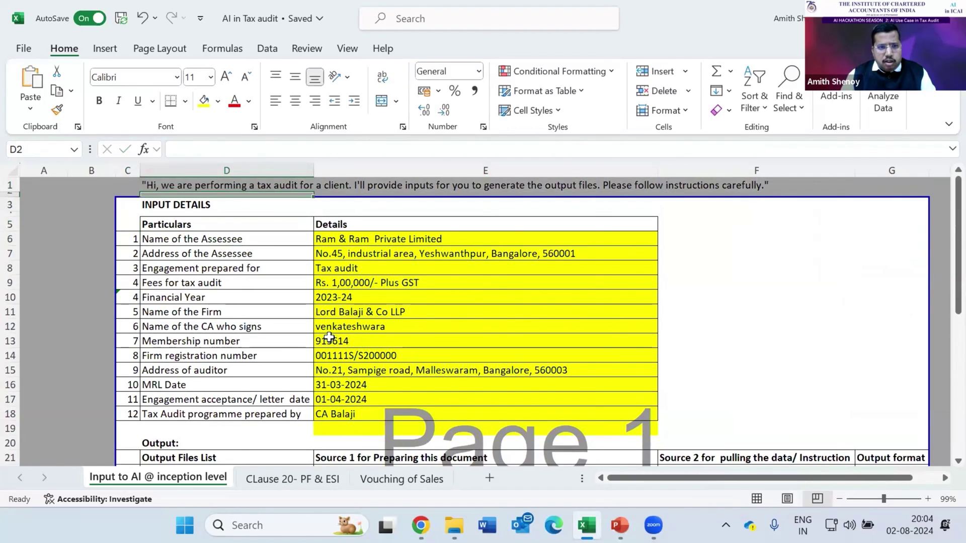
key(alt+Tab)
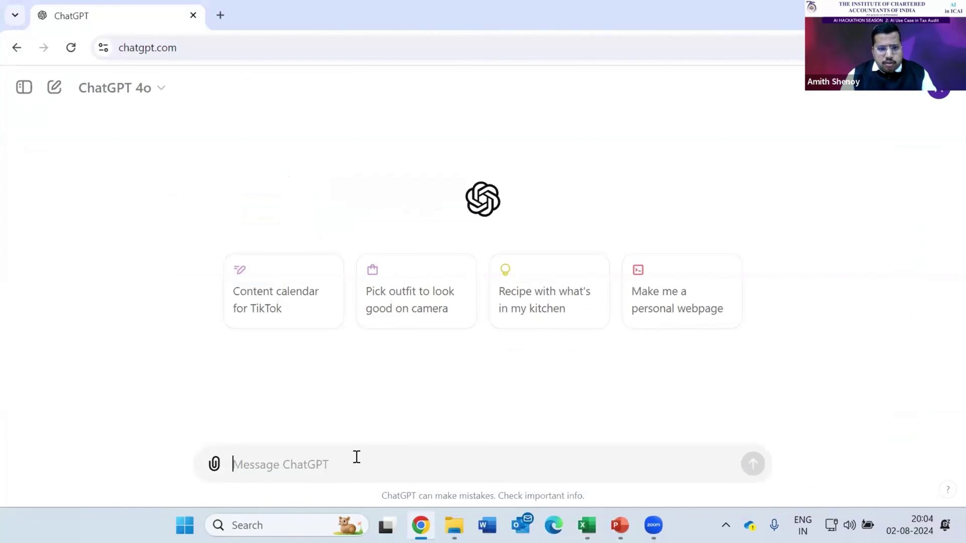
Paste and send the opening tax audit prompt in ChatGPT, then return to Excel
key(ctrl+v)
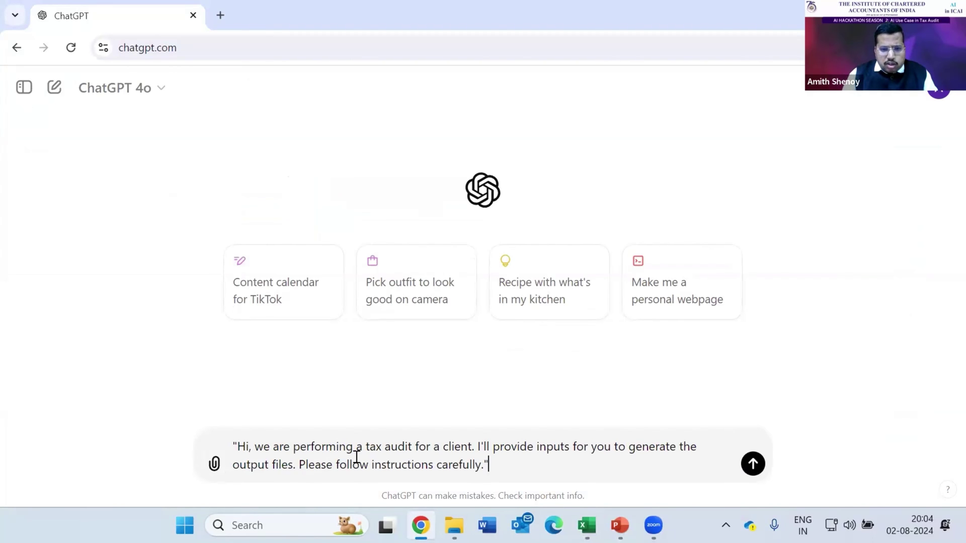
key(Return)
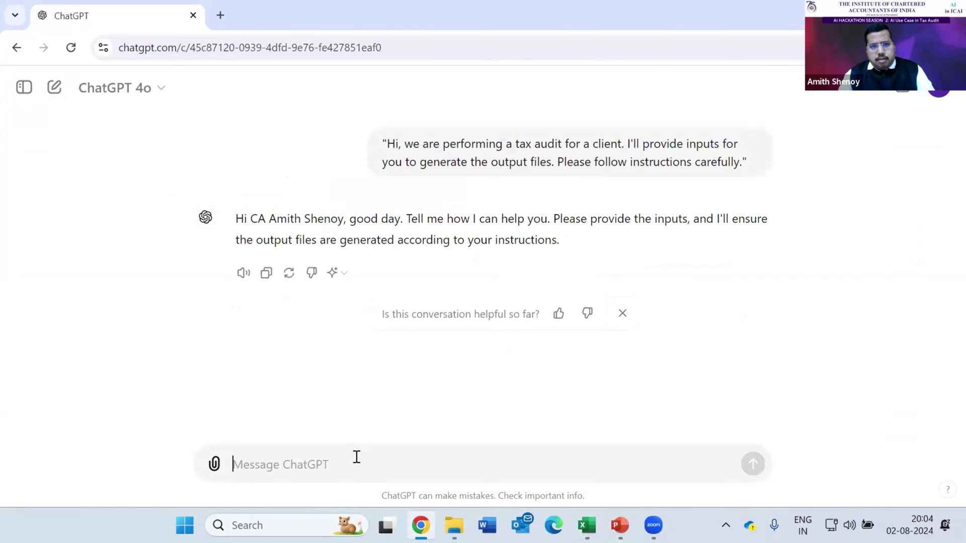
key(alt+Tab)
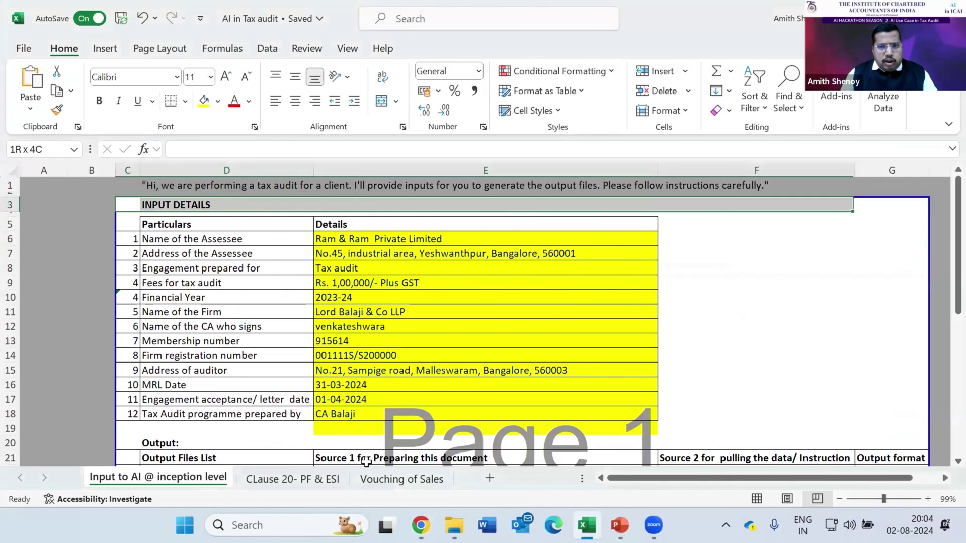
Copy C3:G31 with the input details and final instructions into the ChatGPT message box
key(shift+Right)
key(shift+Down)
key(shift+Down)
key(shift+Down)
key(shift+Down)
key(shift+Down)
key(shift+Down)
key(shift+Down)
key(shift+Down)
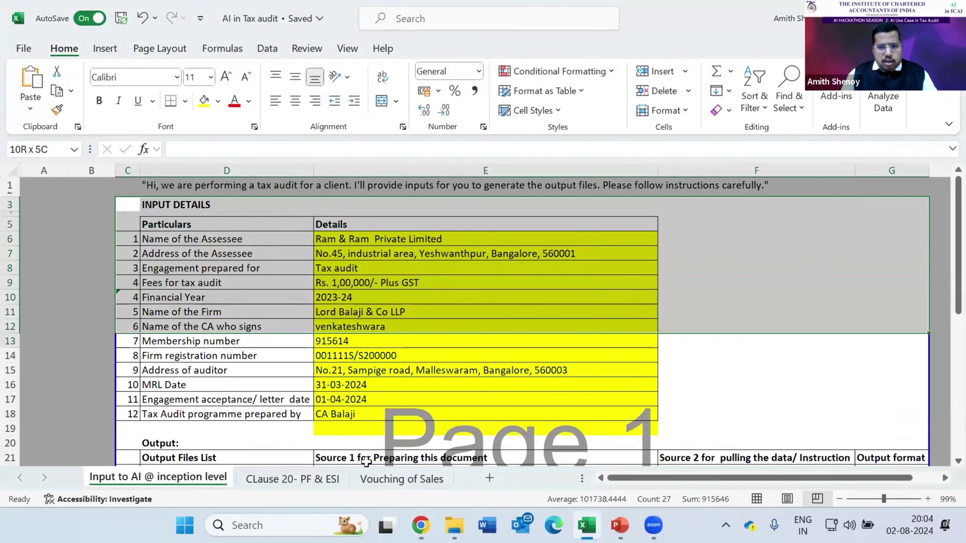
key(shift+Down)
key(shift+Down)
key(shift+Down)
key(shift+Down)
key(shift+Down)
key(shift+Down)
key(shift+Down)
key(shift+Down)
key(shift+Down)
key(shift+Down)
key(shift+Down)
key(shift+Down)
key(shift+Down)
key(shift+Down)
key(shift+Down)
key(shift+Down)
key(shift+Down)
key(shift+Down)
key(shift+Down)
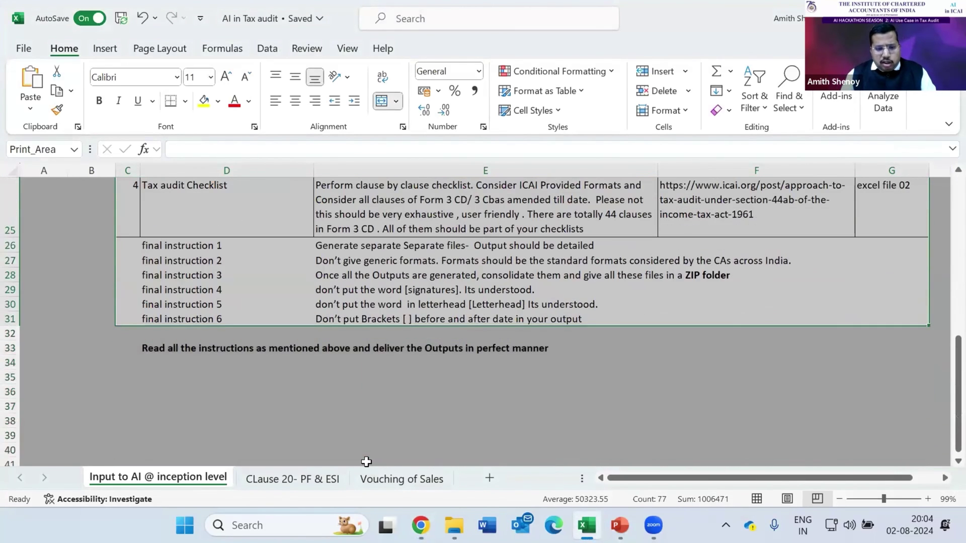
key(ctrl+c)
key(alt+Tab)
click(362, 456)
key(ctrl+v)
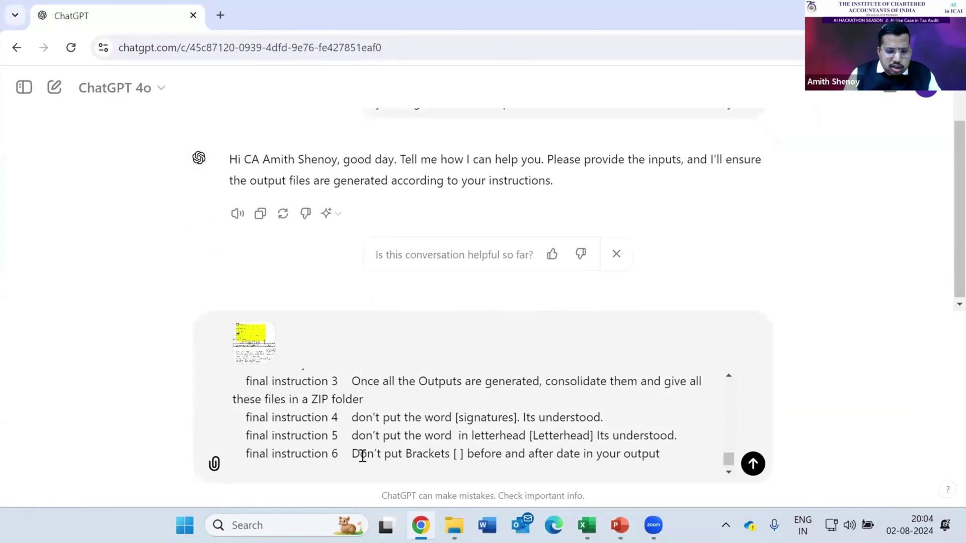
Dismiss the attachment menu without attaching anything and send the pasted input sheet
click(215, 464)
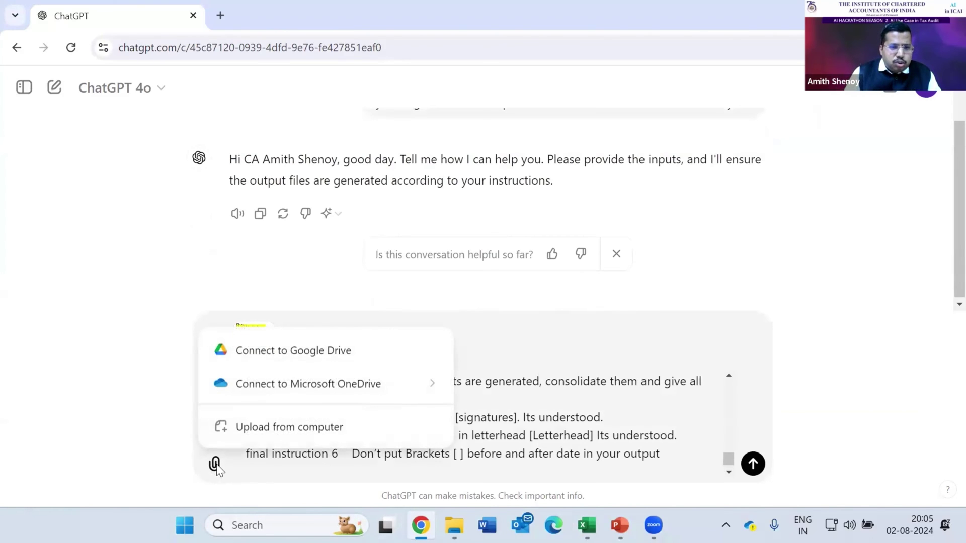
click(682, 453)
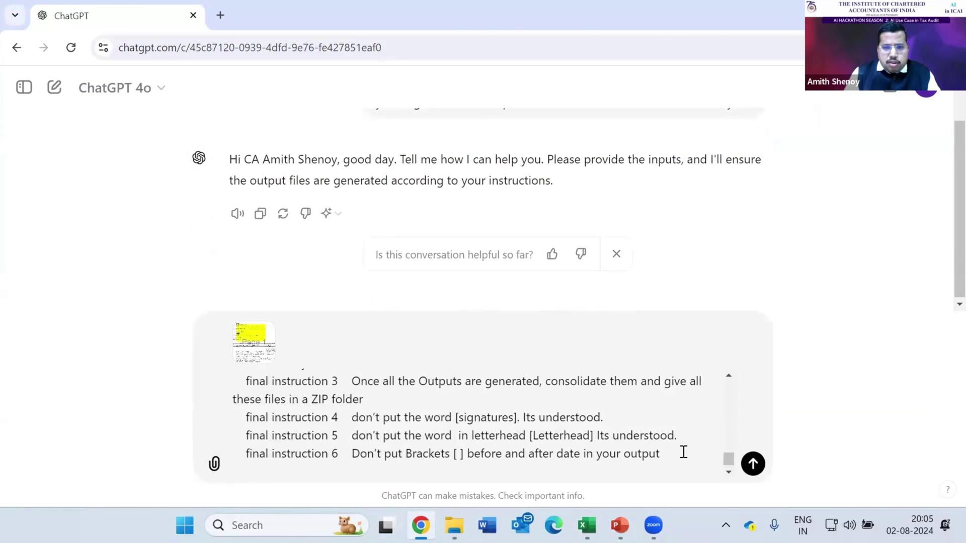
click(753, 465)
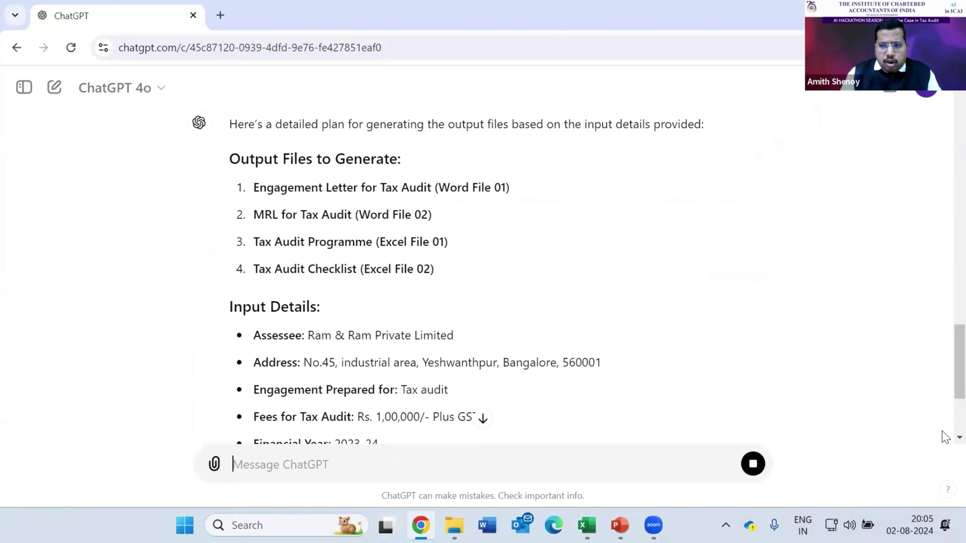
Read through the four-file plan and type 'ya go ahead and generate please'
scroll(942, 441, down, 2)
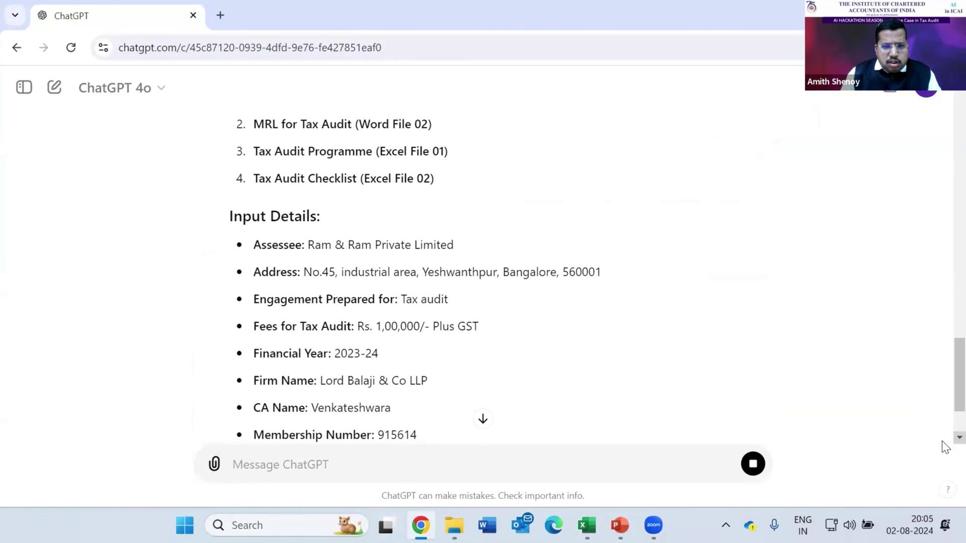
scroll(943, 441, down, 3)
scroll(942, 441, down, 2)
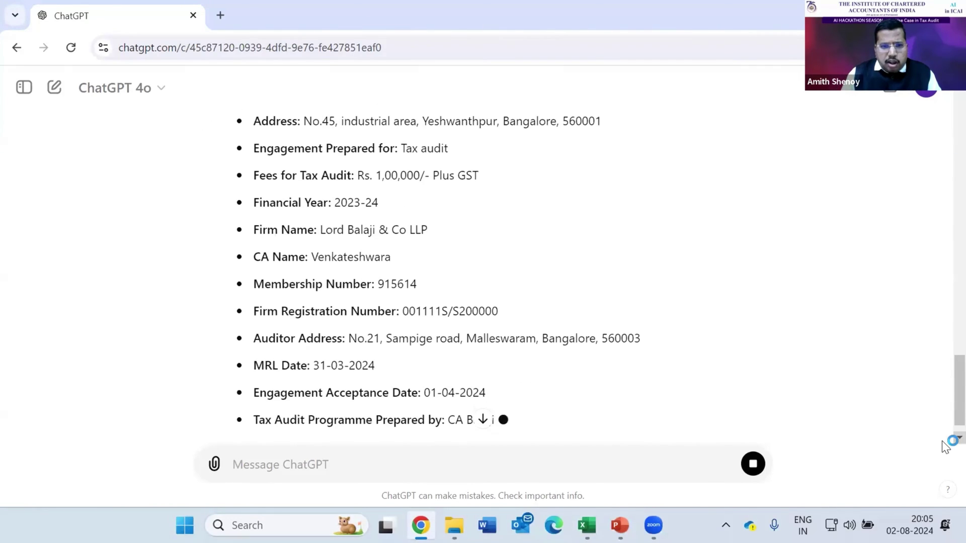
scroll(942, 441, down, 3)
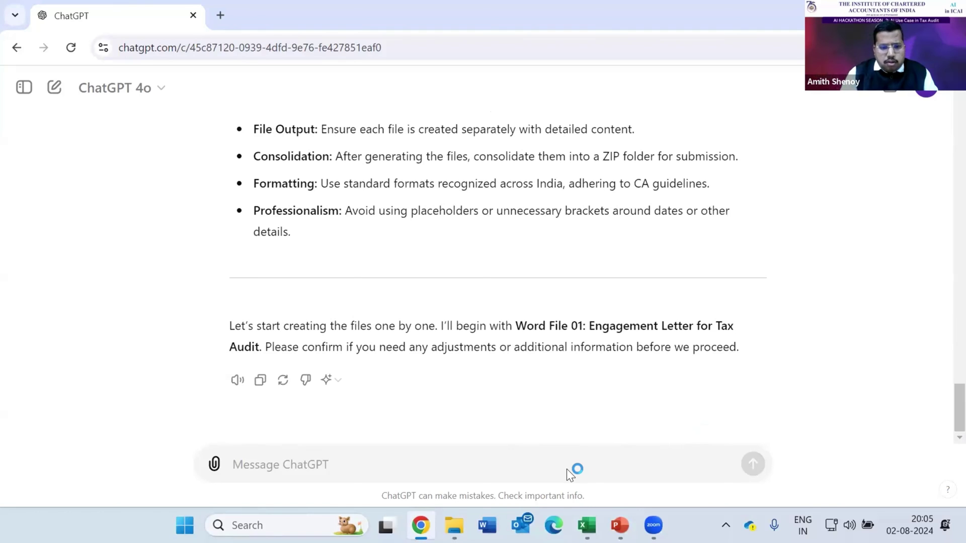
text(ya go ahead and generate plea)
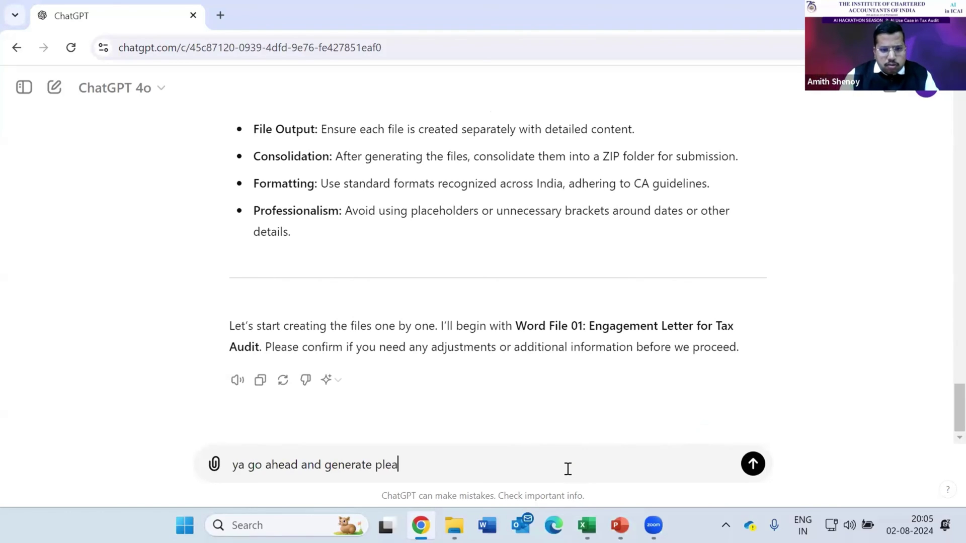
text(se)
Send the go-ahead and scroll to the Engagement Letter for Tax Audit download link
key(Return)
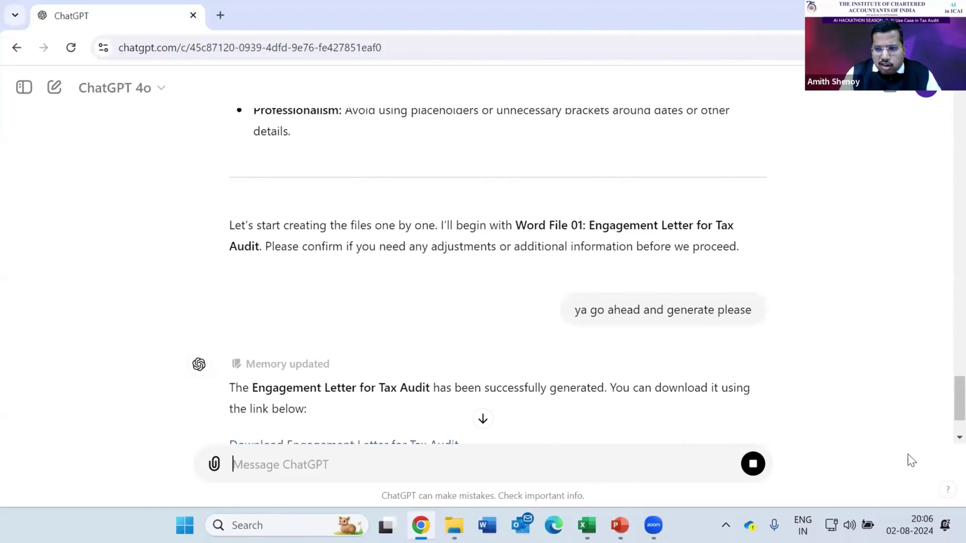
scroll(942, 435, down, 3)
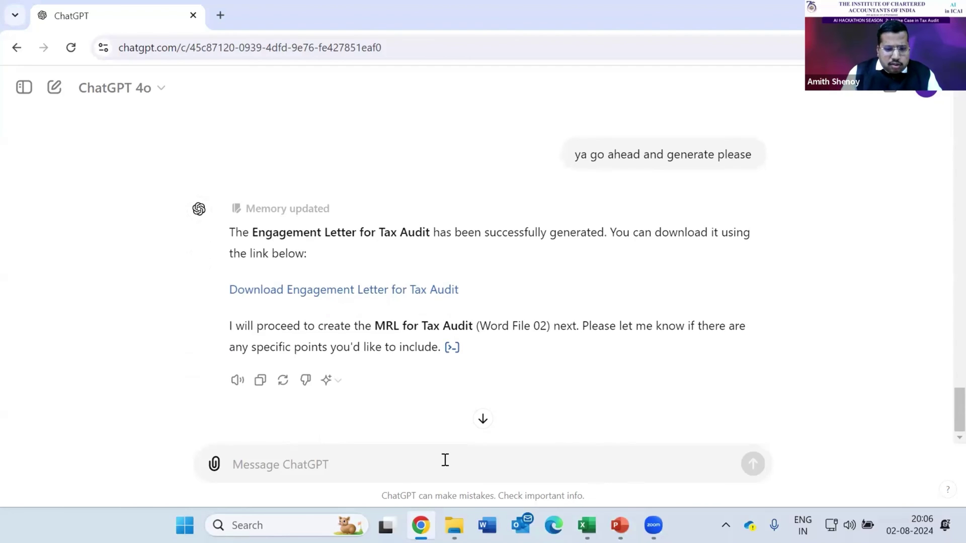
Send ChatGPT a question asking where the MRL is
text(where is MRL and)
key(BackSpace)
key(BackSpace)
key(BackSpace)
key(BackSpace)
text(?)
key(Return)
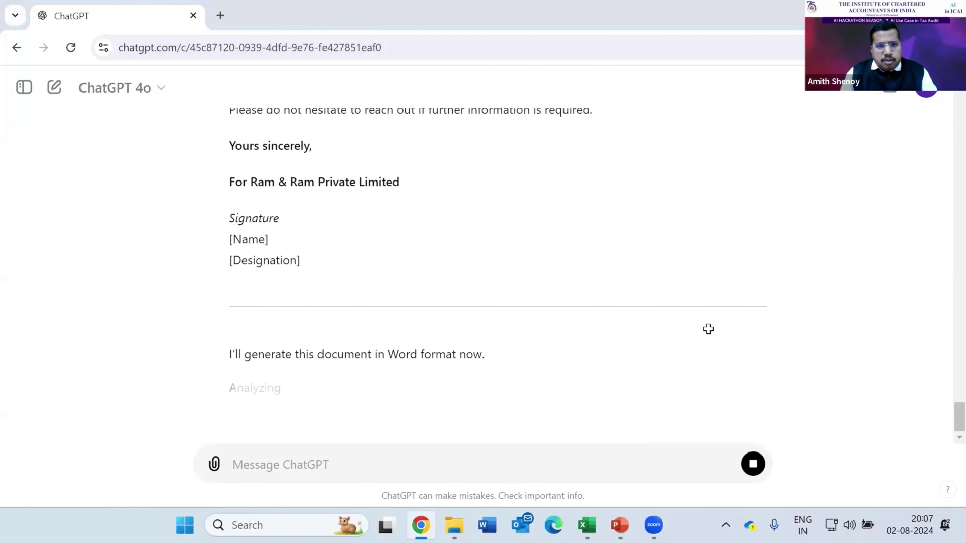
Copy the 12-row Employee contribution table C7:H19 from the CLause 20- PF & ESI sheet
key(alt+Tab)
scroll(446, 341, up, 8)
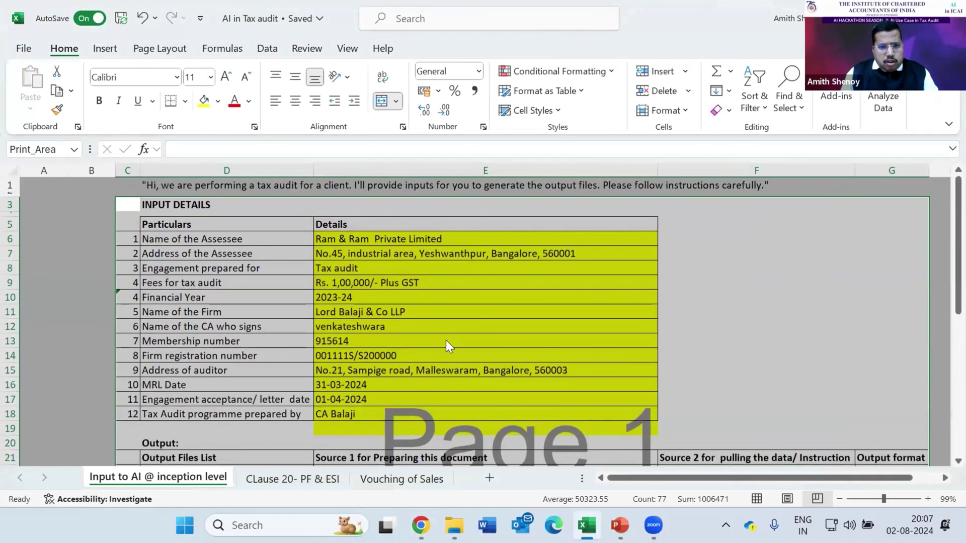
key(alt+Tab)
key(alt+Tab)
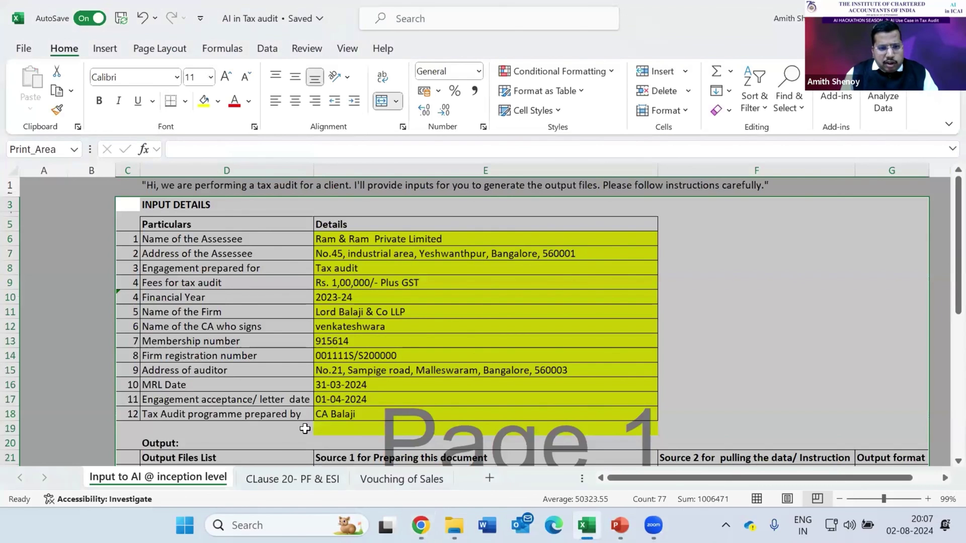
click(308, 480)
click(225, 378)
key(Left)
key(Left)
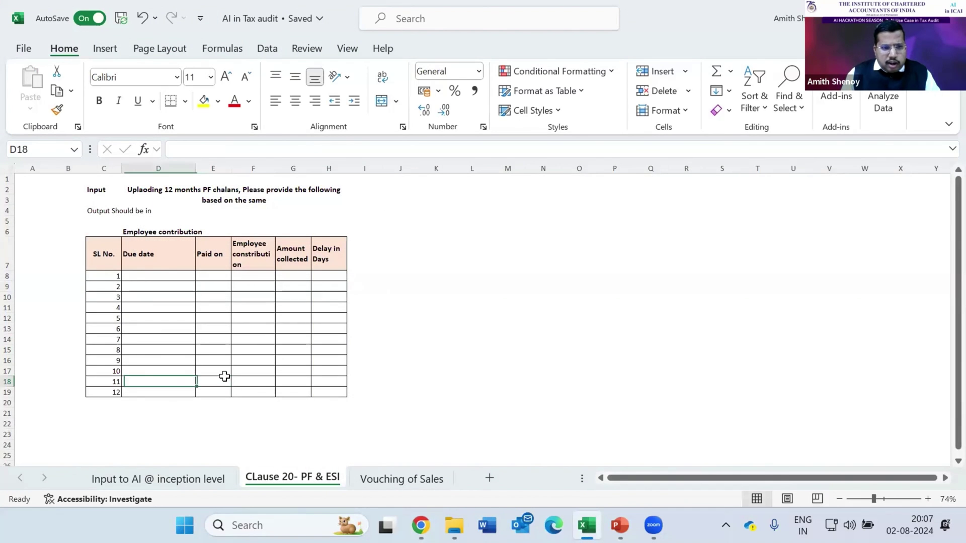
key(Down)
key(ctrl+shift+Up)
key(shift+Right)
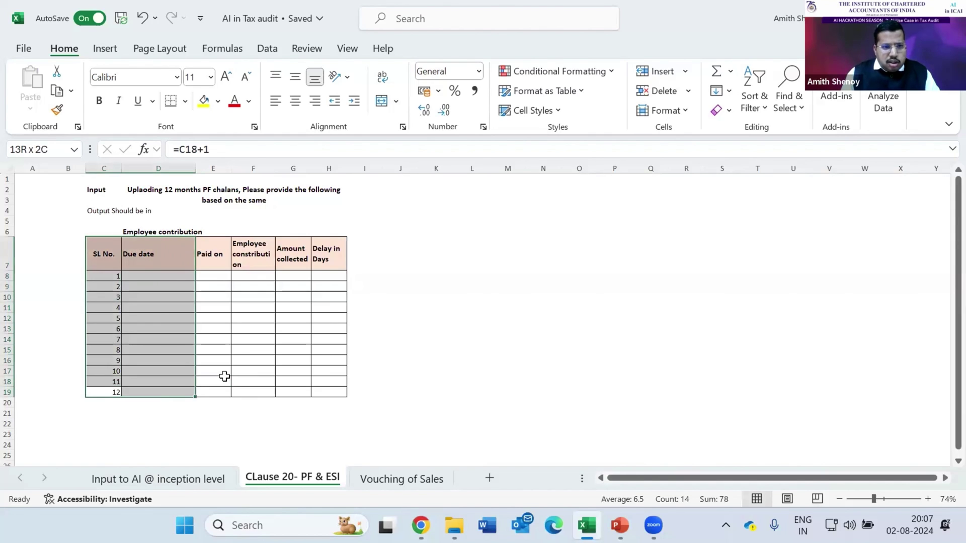
key(shift+Right)
key(shift+Right)
key(shift+Right)
key(shift+Right)
key(ctrl+c)
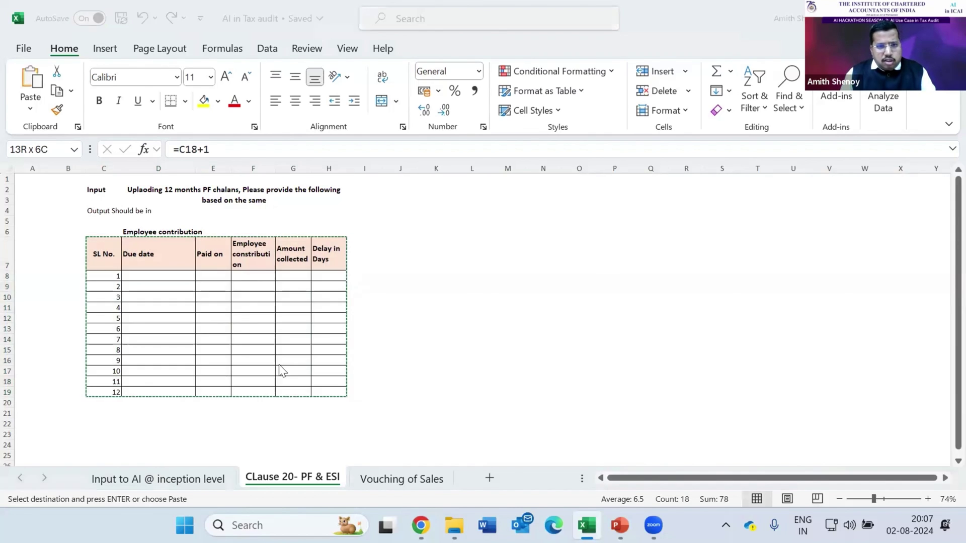
key(alt+Tab)
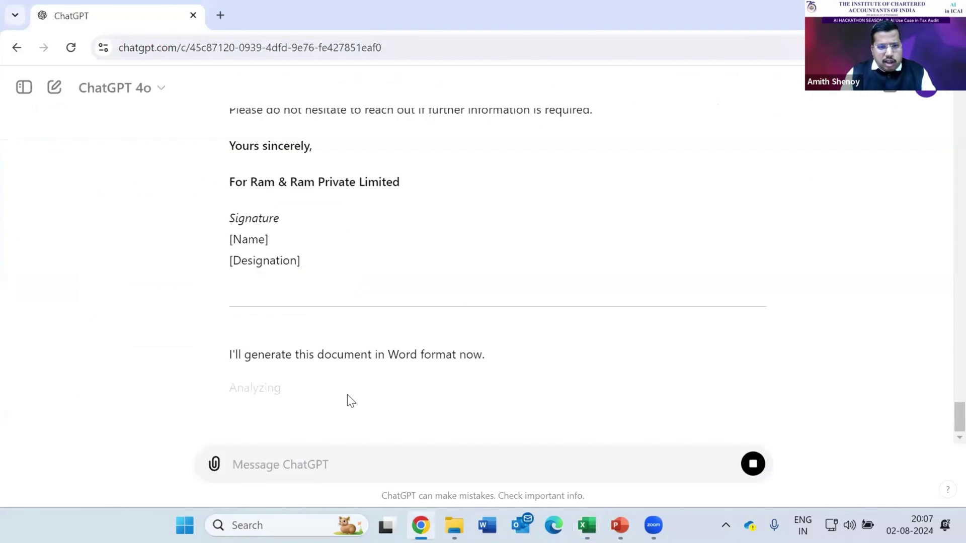
Close ChatGPT's attachment menu, go back to the PF & ESI sheet and cancel the pending copy
click(213, 462)
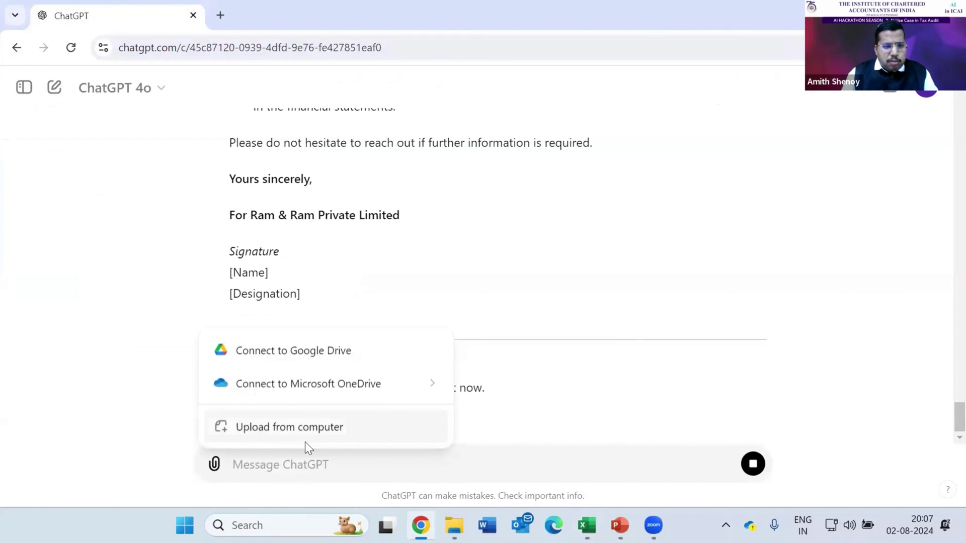
click(319, 456)
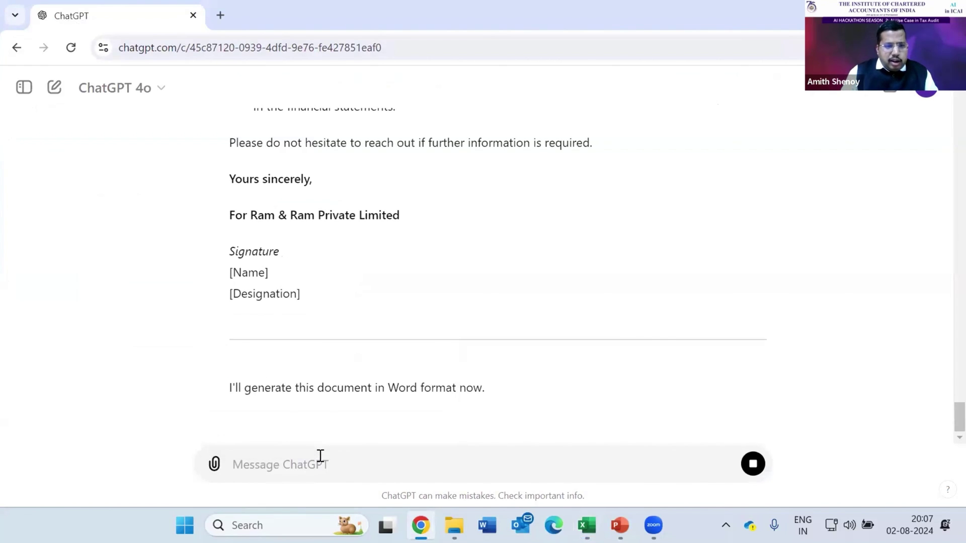
key(alt+Tab)
key(Right)
key(Escape)
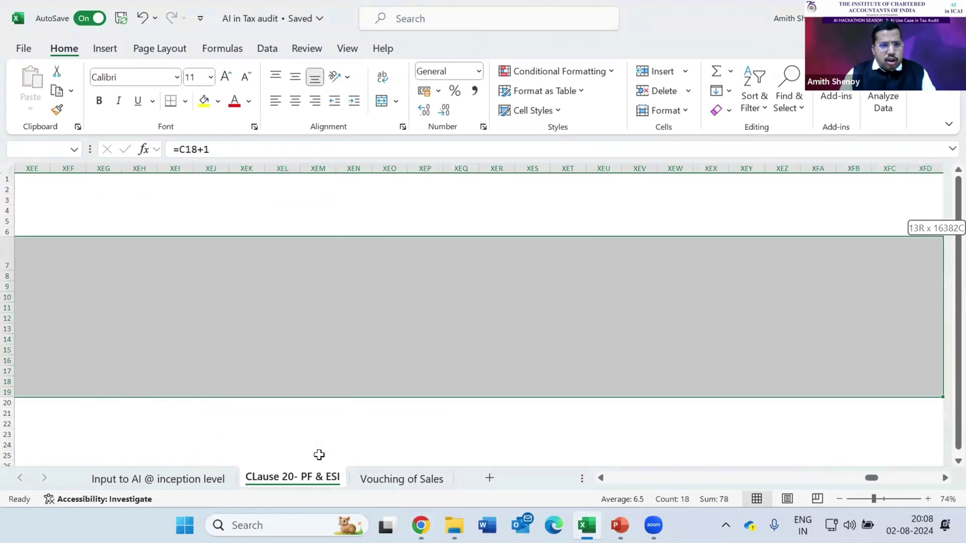
Select the serial-number range C7:C19, then move to the empty Vouching of Sales sheet
scroll(320, 456, right, 1)
key(ctrl+shift+Up)
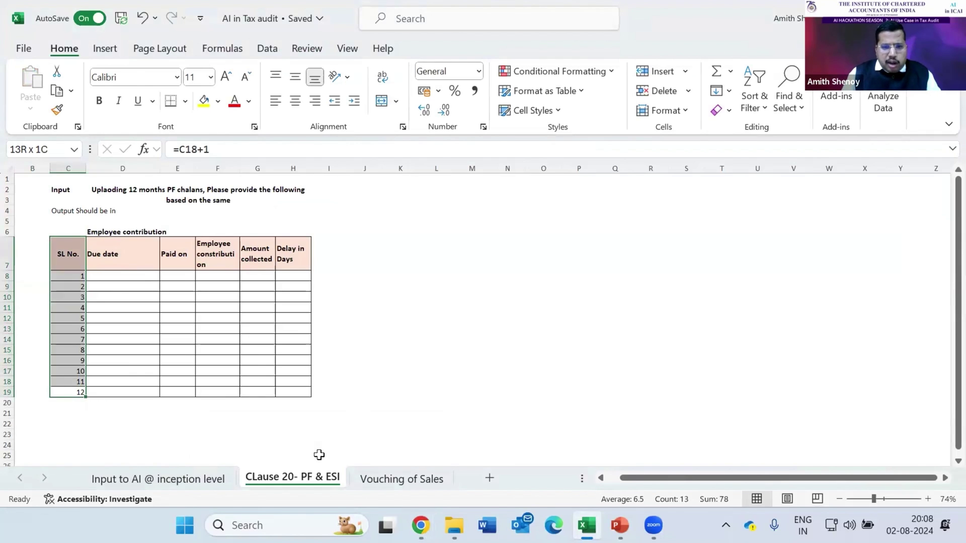
key(ctrl+Page_Down)
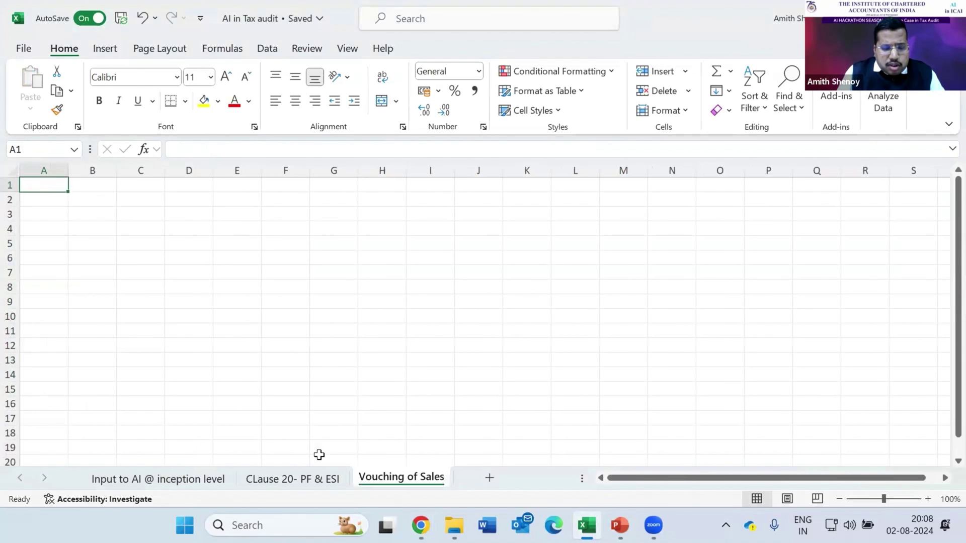